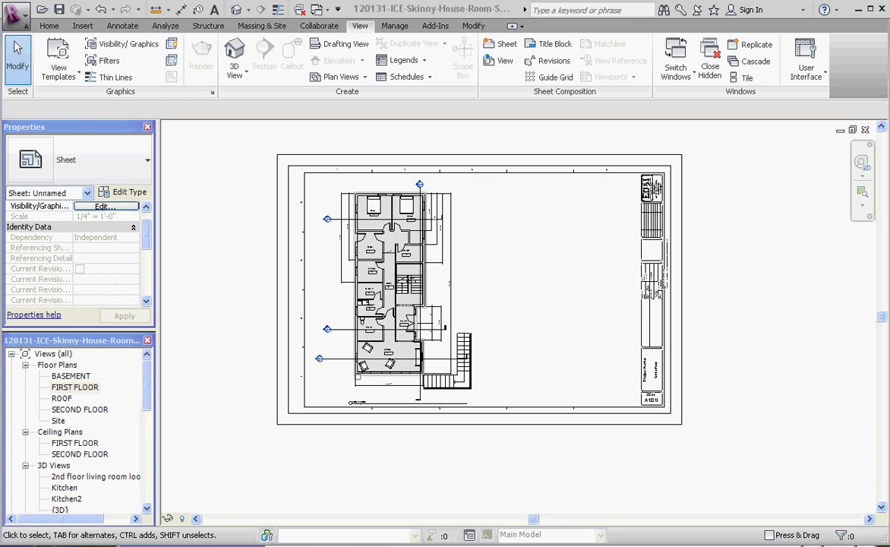
Open the FIRST FLOOR plan view from the Project Browser
double_click(76, 388)
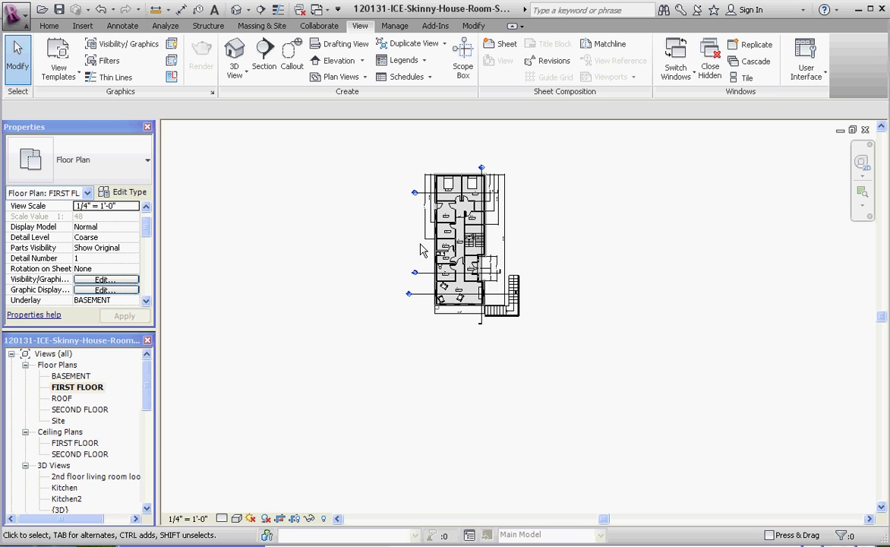
scroll(476, 292, up, 4)
scroll(476, 292, down, 3)
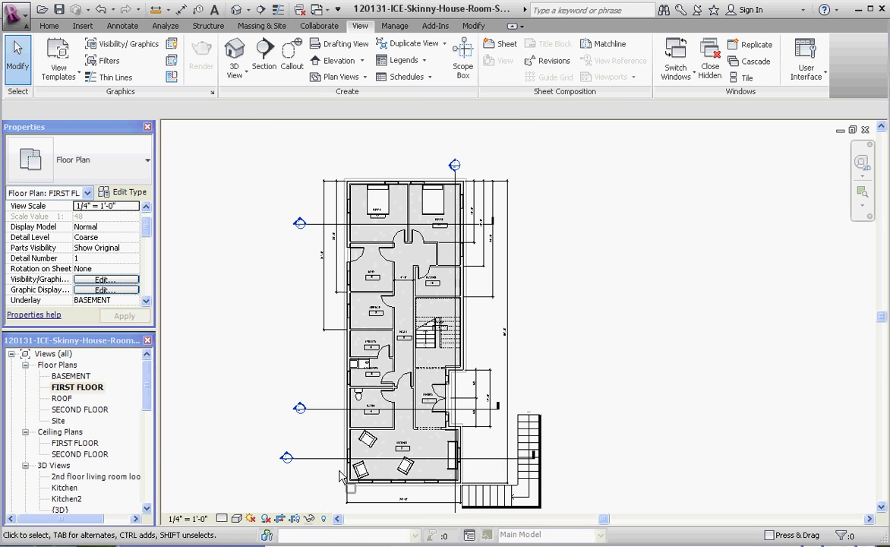
scroll(319, 438, up, 2)
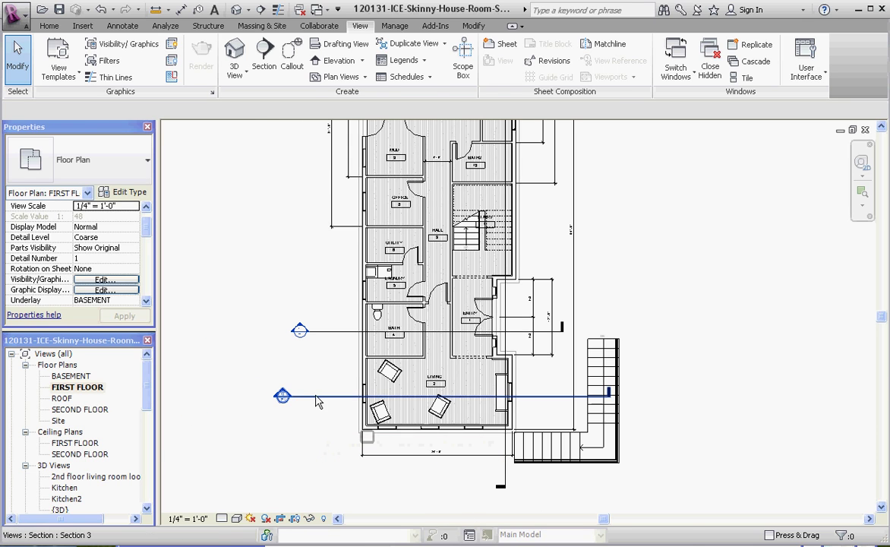
Pull the lower section line's end back so it stops short of the exterior stairs
click(282, 396)
click(294, 403)
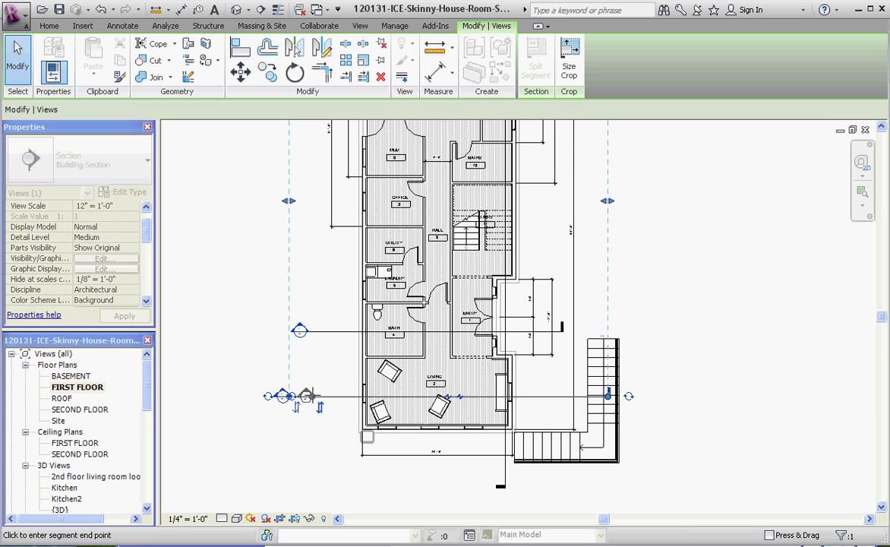
click(301, 396)
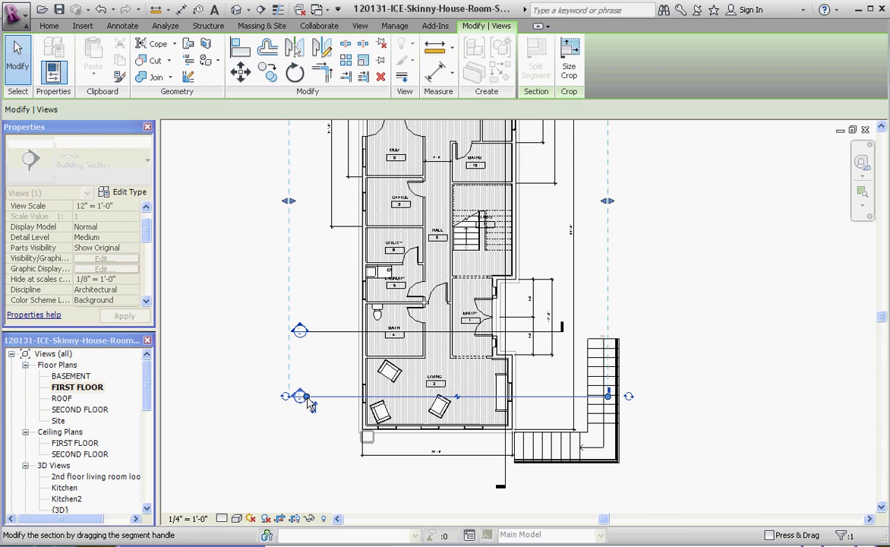
scroll(303, 456, down, 2)
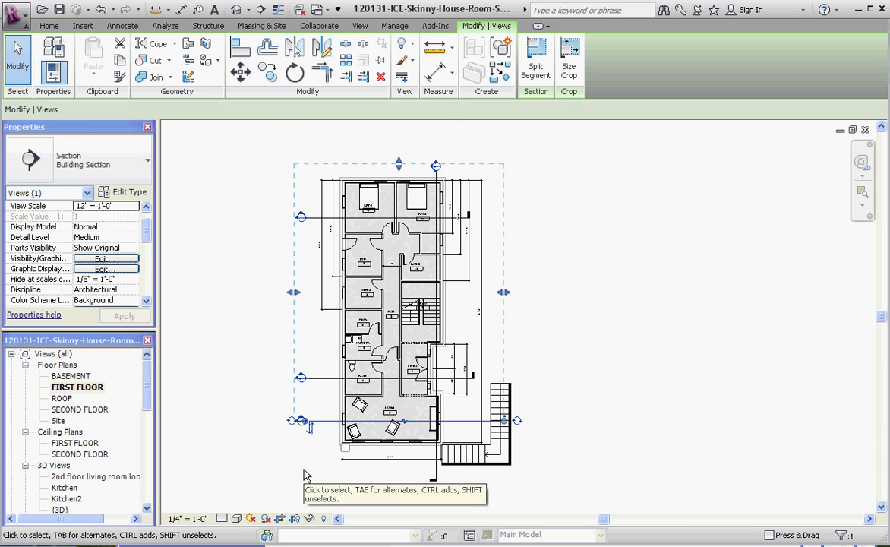
scroll(487, 448, up, 2)
scroll(487, 448, up, 2)
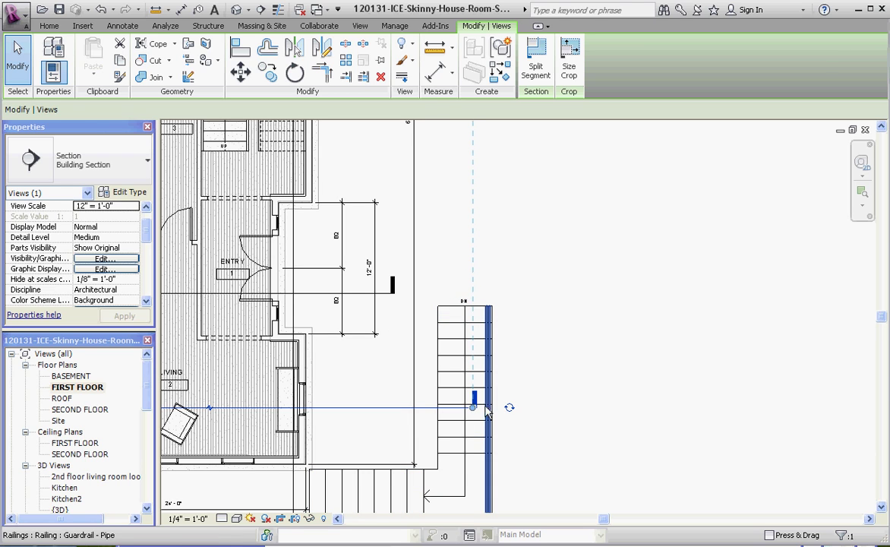
click(390, 408)
click(385, 411)
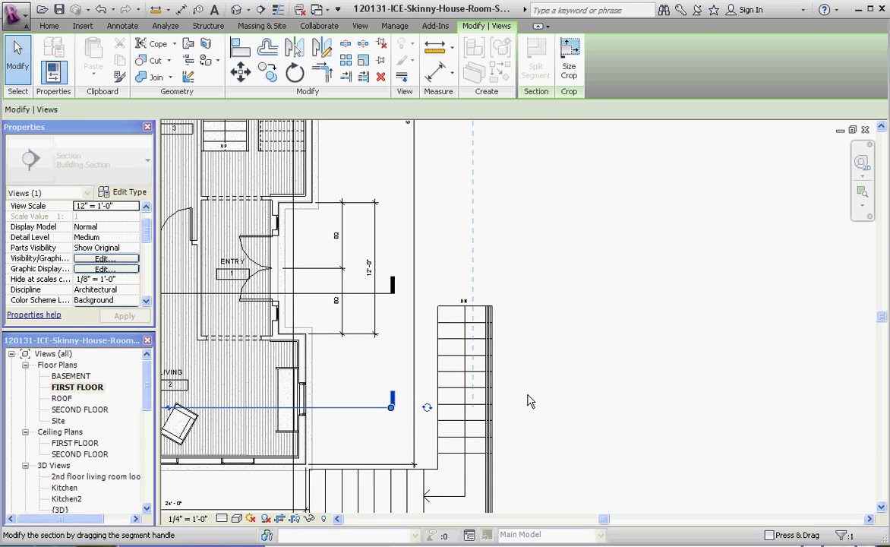
key(Escape)
key(Escape)
scroll(529, 397, down, 2)
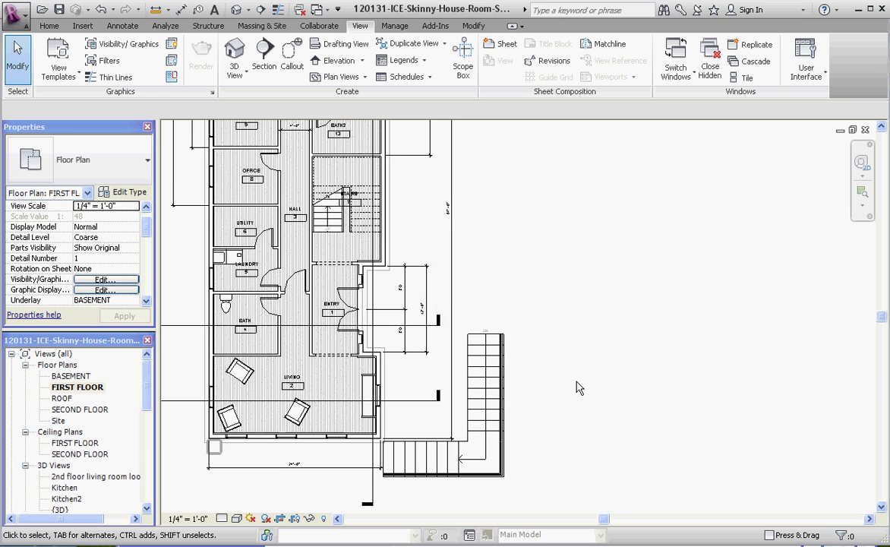
Drag the 18' - 0" dimension text down, clear of the section line
scroll(529, 349, down, 3)
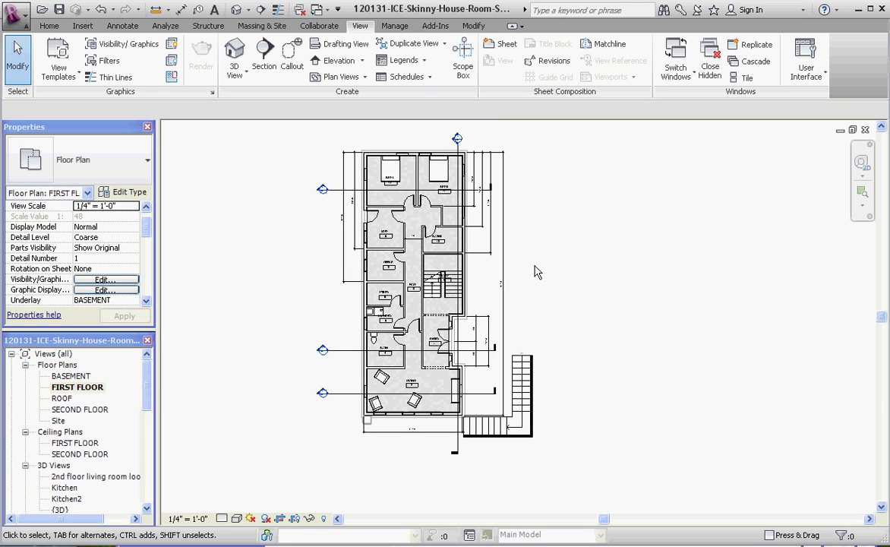
scroll(477, 201, up, 5)
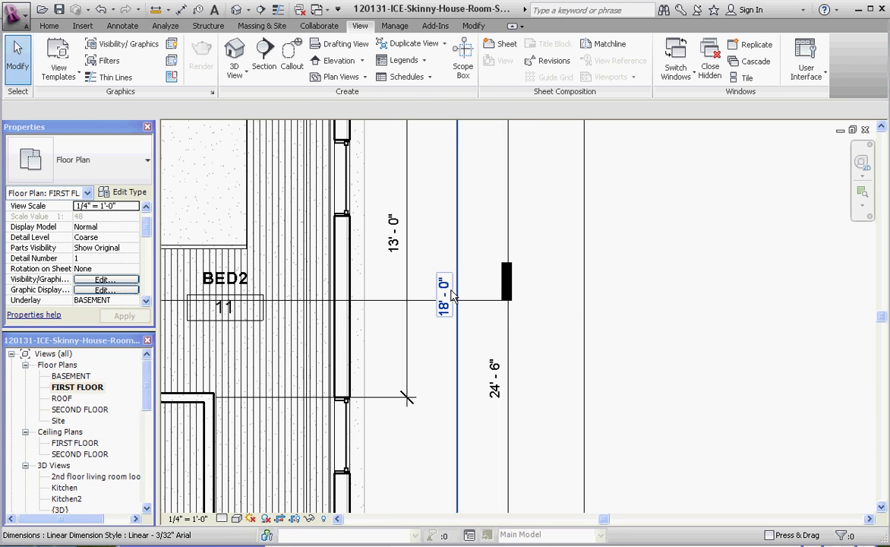
click(452, 297)
drag(453, 298, 444, 348)
click(656, 323)
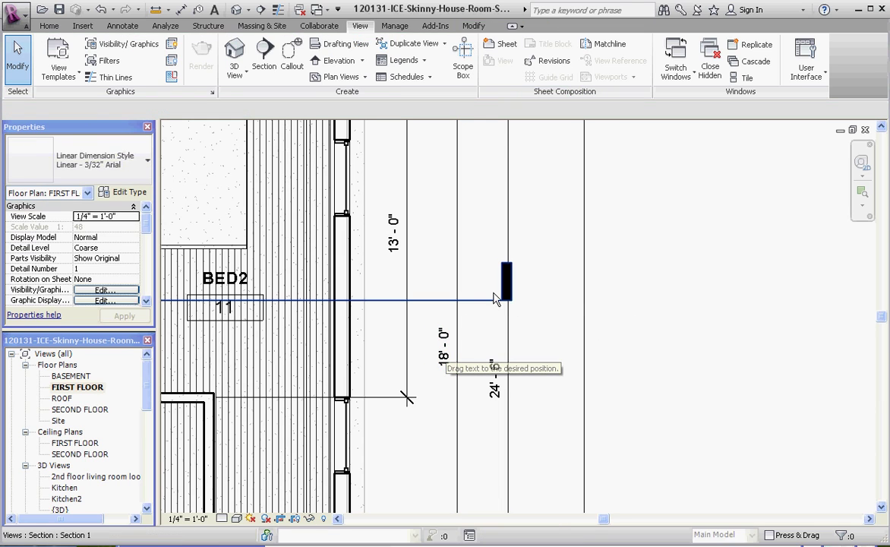
click(507, 302)
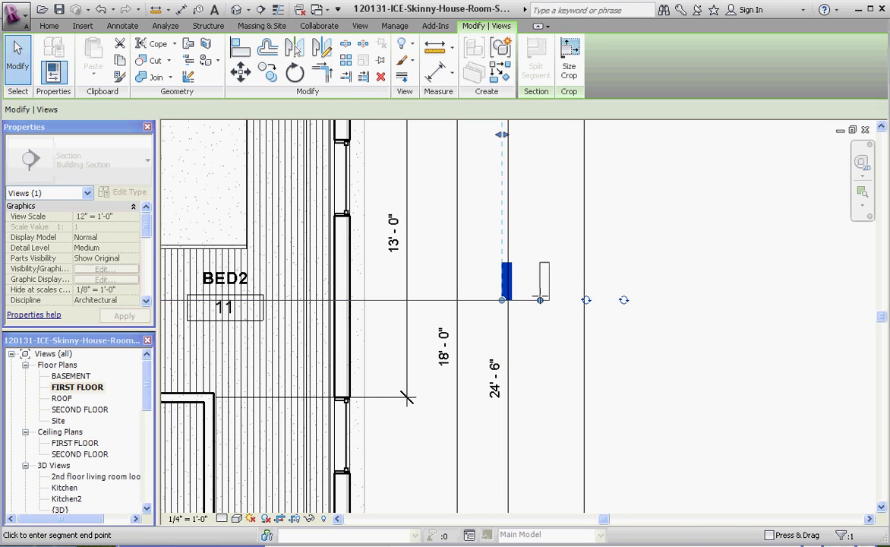
click(658, 290)
Move the STAIRS room tag lower so it sits below the stair run
scroll(653, 289, down, 5)
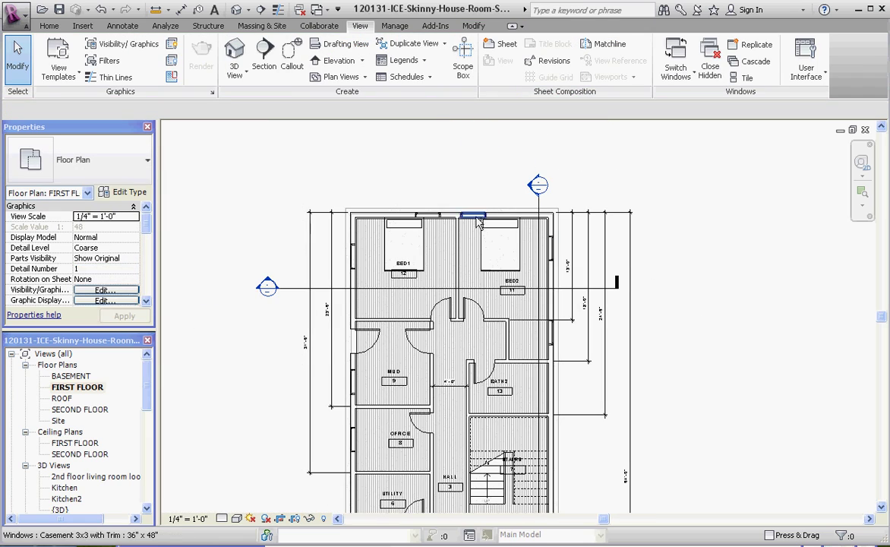
scroll(485, 365, up, 3)
scroll(487, 414, down, 4)
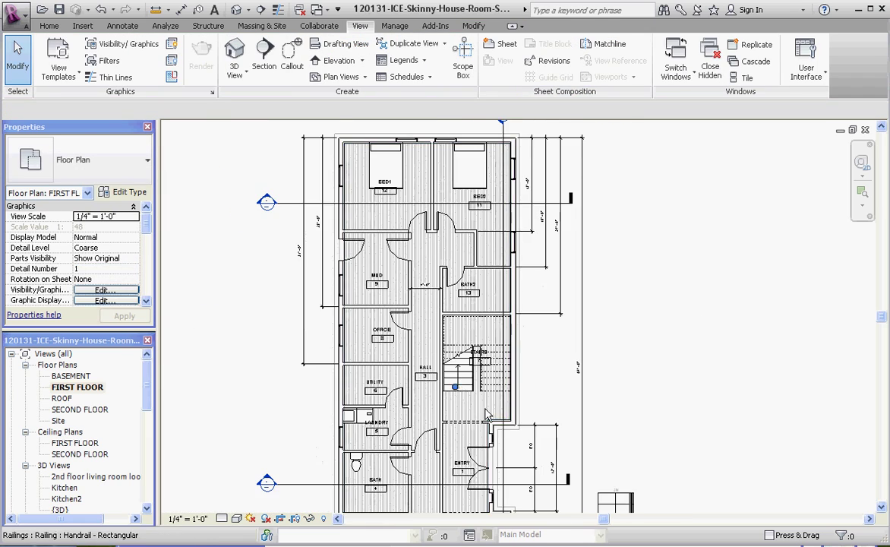
scroll(487, 414, up, 3)
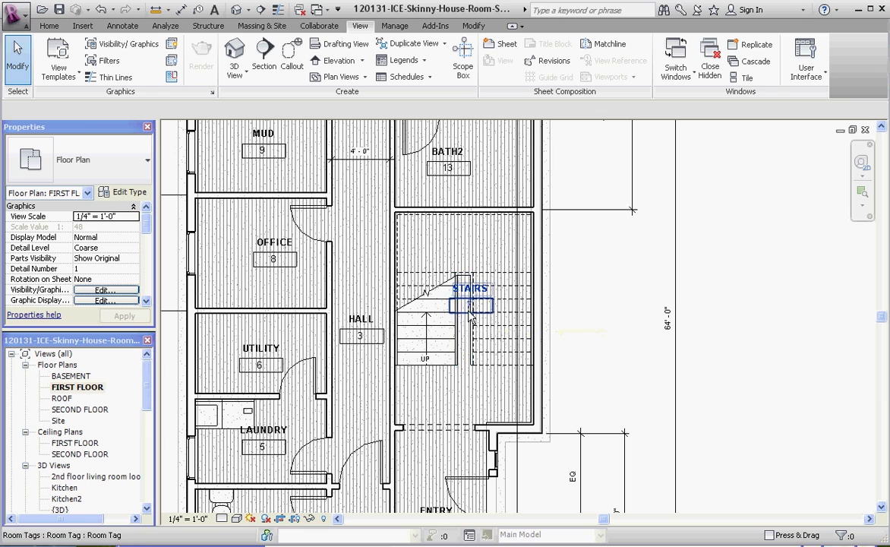
scroll(465, 314, up, 3)
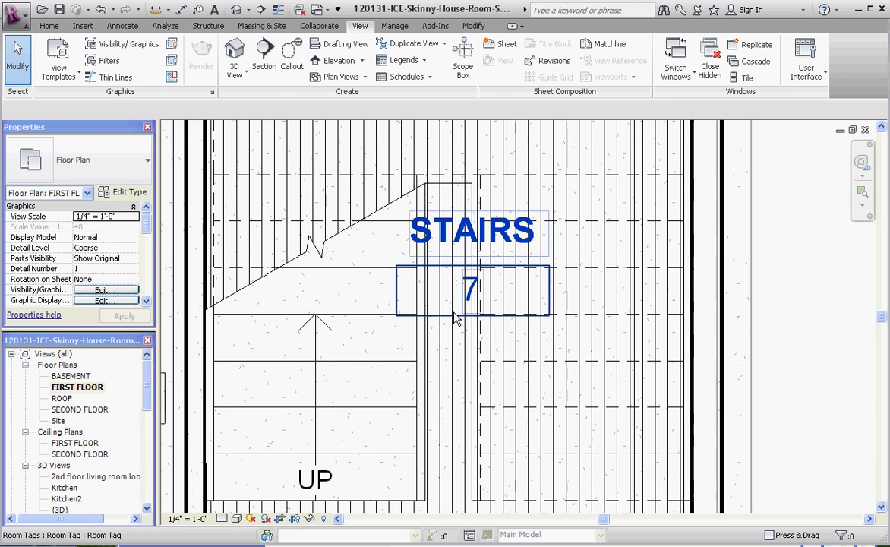
click(454, 319)
scroll(459, 279, down, 3)
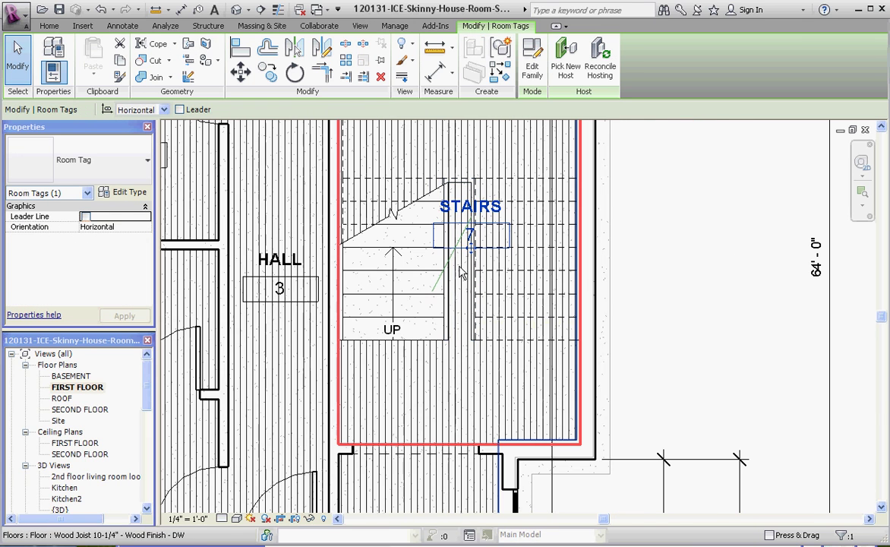
drag(472, 252, 444, 410)
click(612, 338)
Expand Sheets (all) and open sheet A101 - Unnamed
scroll(267, 403, down, 6)
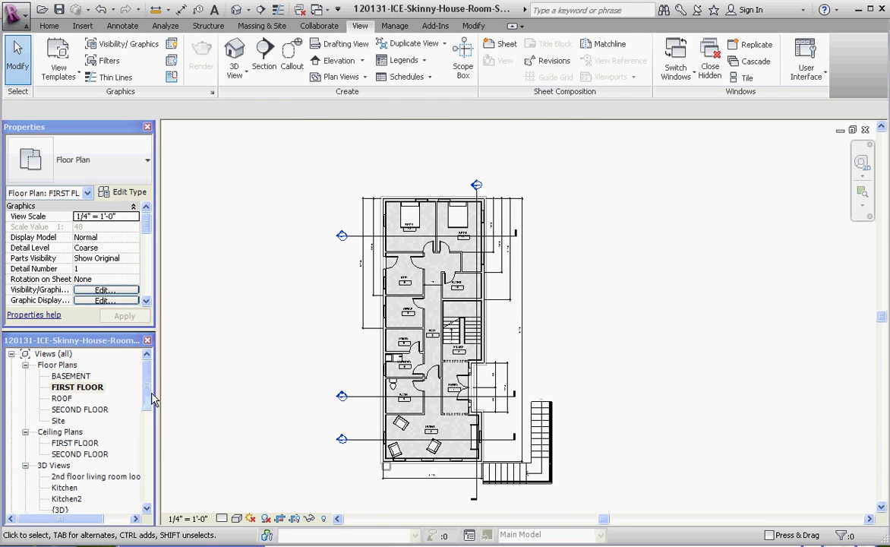
scroll(151, 399, down, 7)
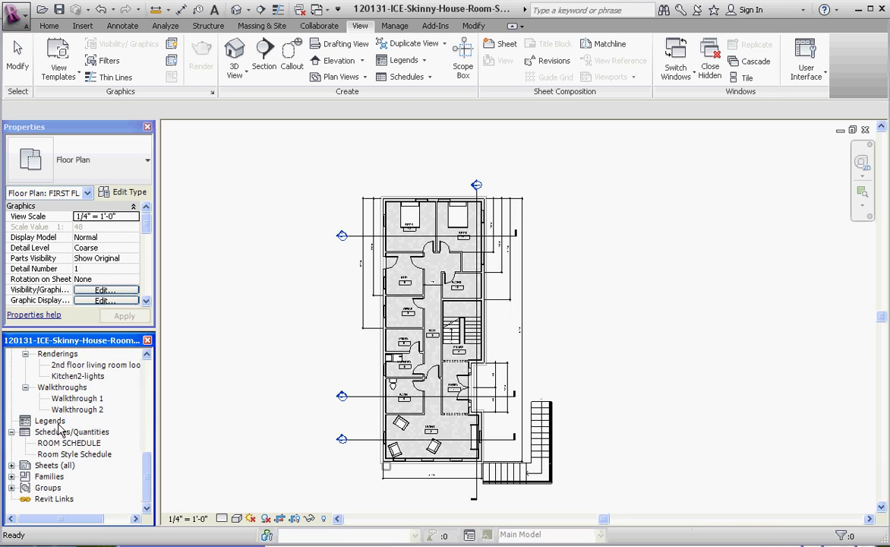
click(11, 465)
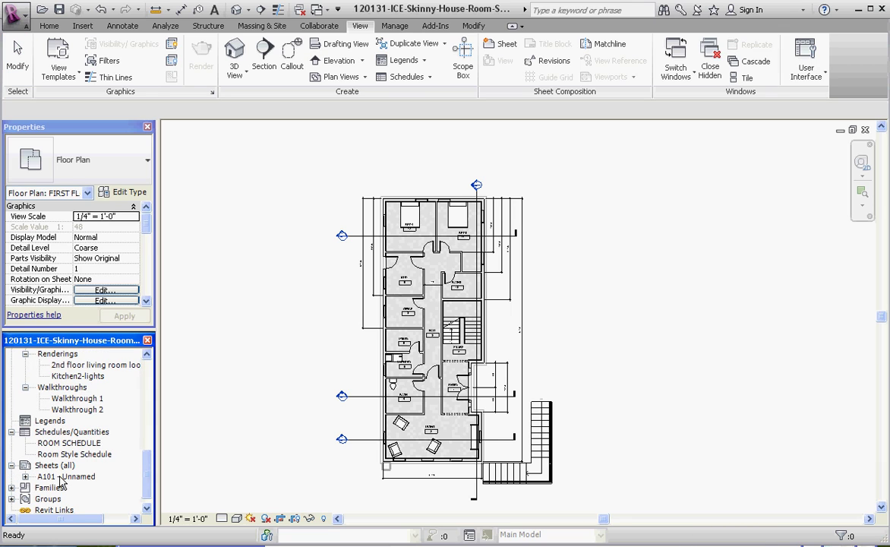
double_click(60, 477)
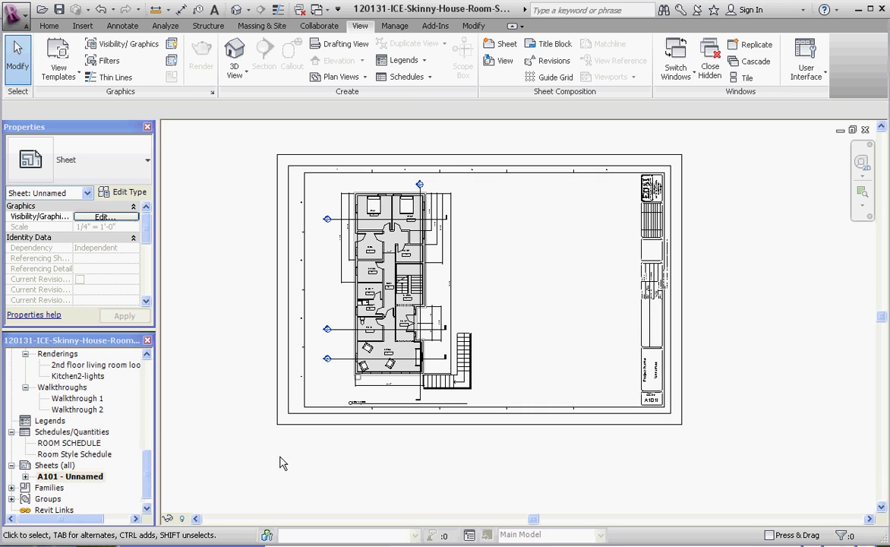
click(69, 478)
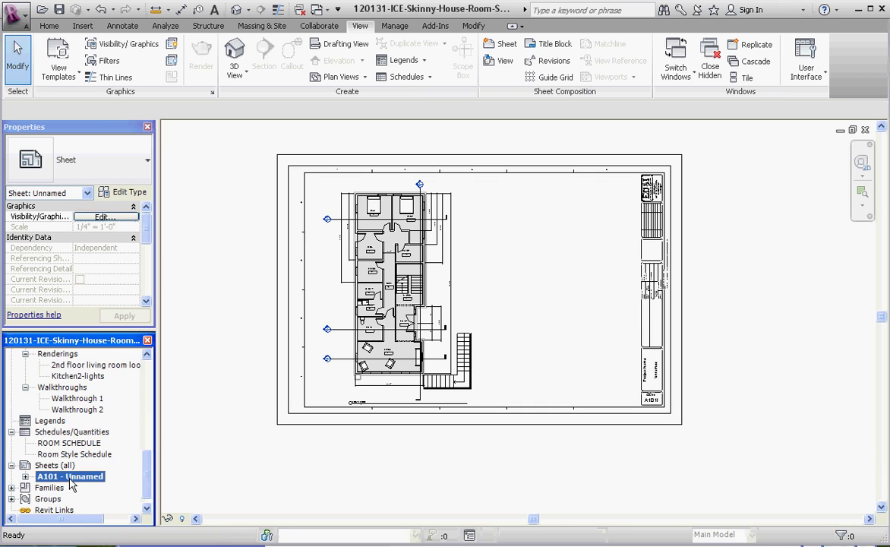
Rename sheet A101 to number A100 named FIRST FLOOR, undoing and redoing the rename
right_click(69, 479)
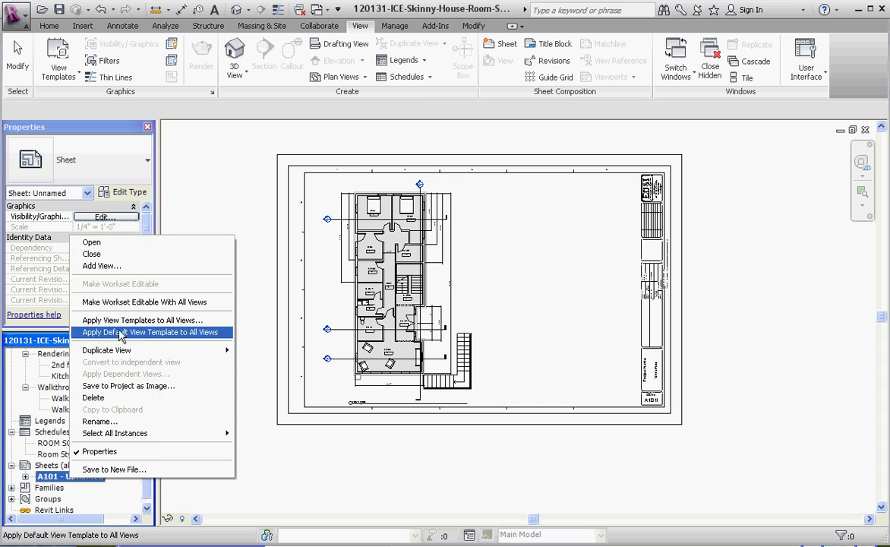
click(99, 420)
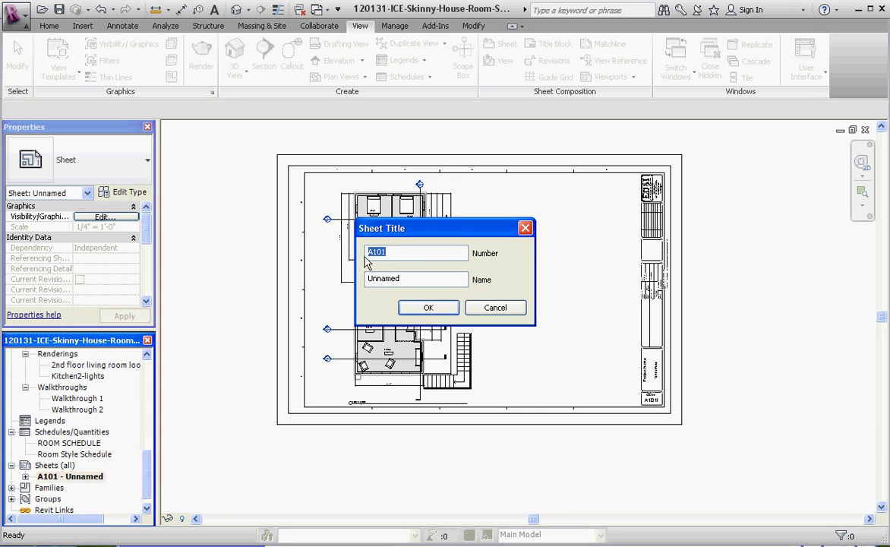
click(393, 253)
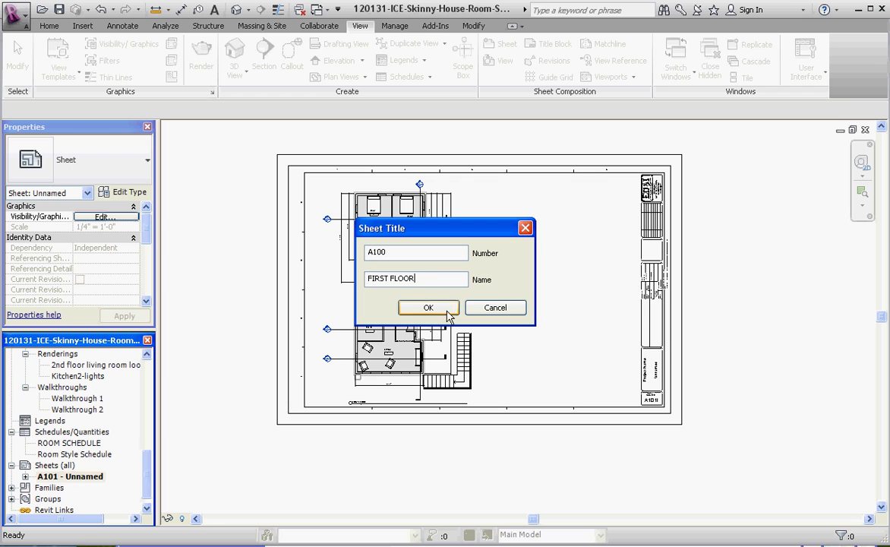
click(426, 308)
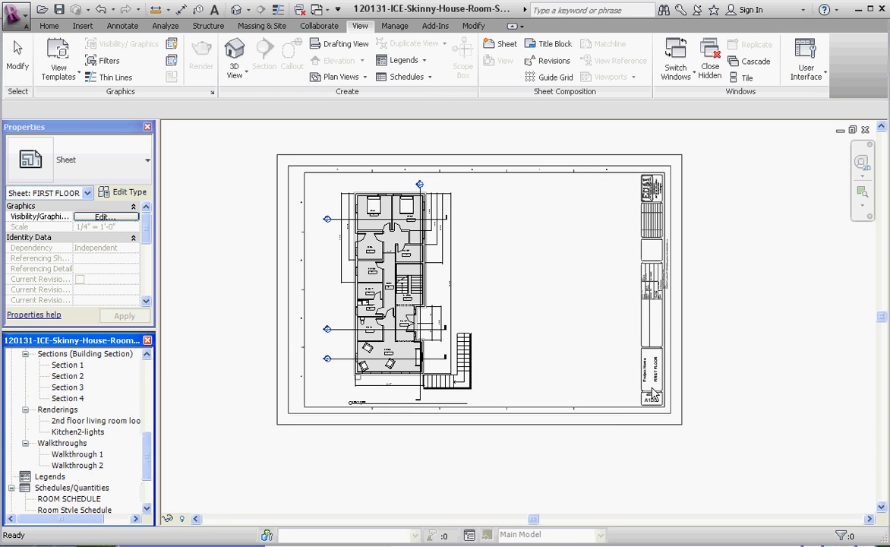
scroll(658, 387, up, 5)
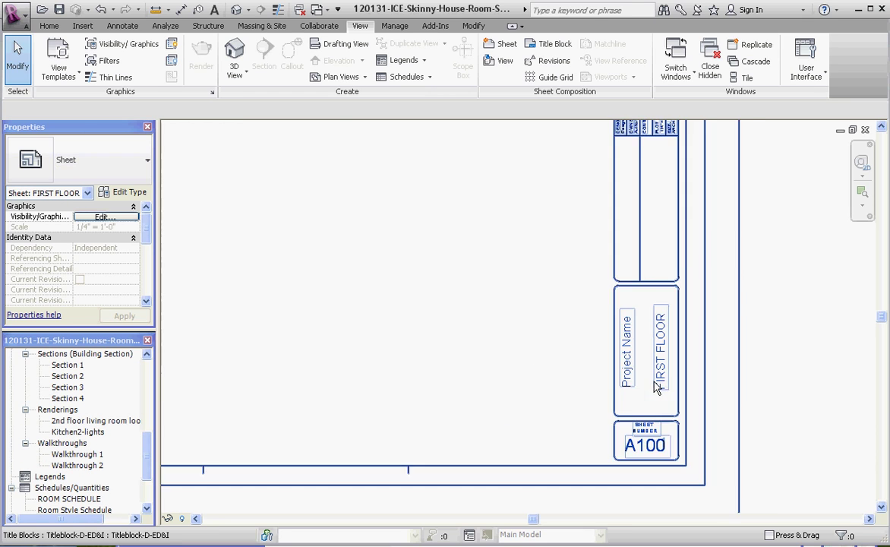
scroll(502, 368, down, 2)
key(ctrl+z)
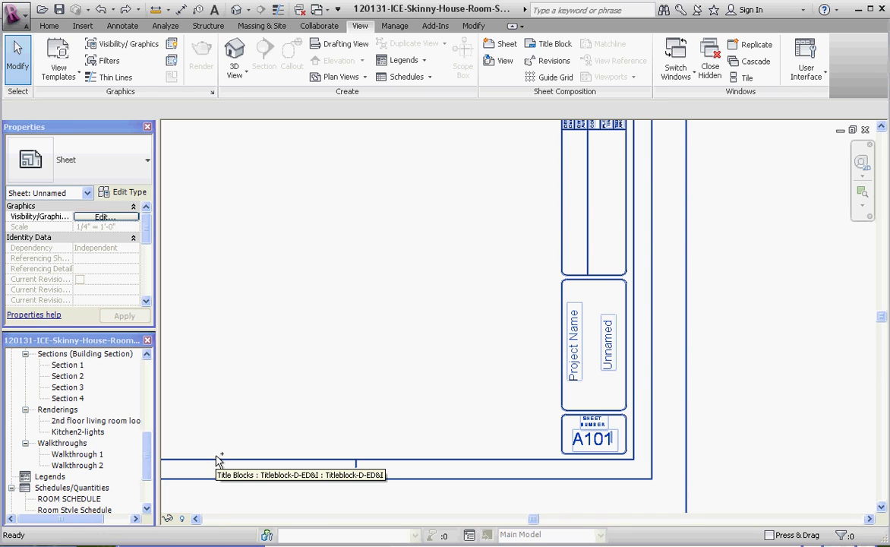
key(ctrl+z)
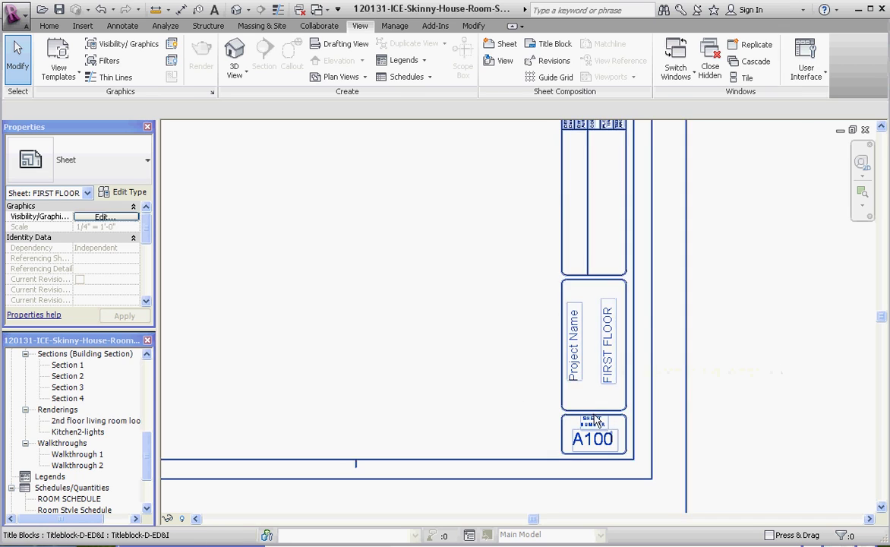
scroll(593, 416, down, 2)
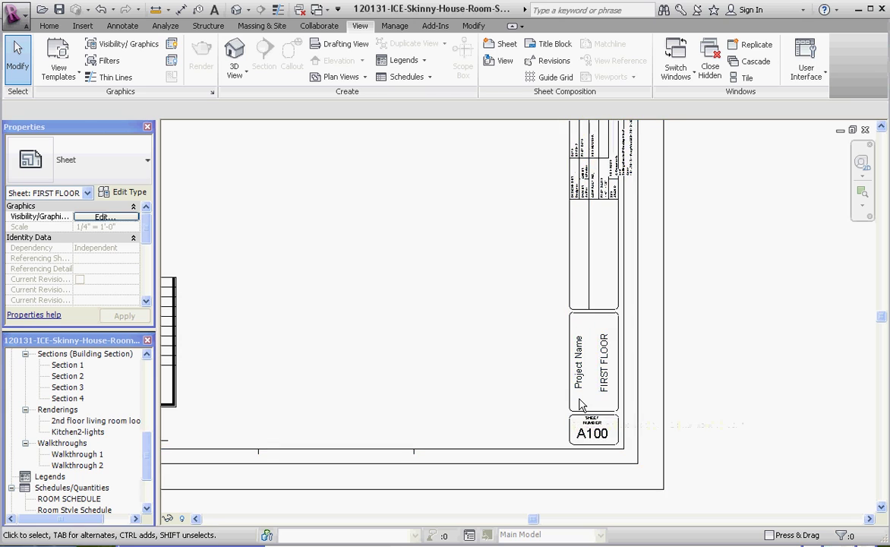
In the sheet's Identity Data properties, enter the approver's initials in Approved By
scroll(581, 410, down, 1)
scroll(554, 251, up, 4)
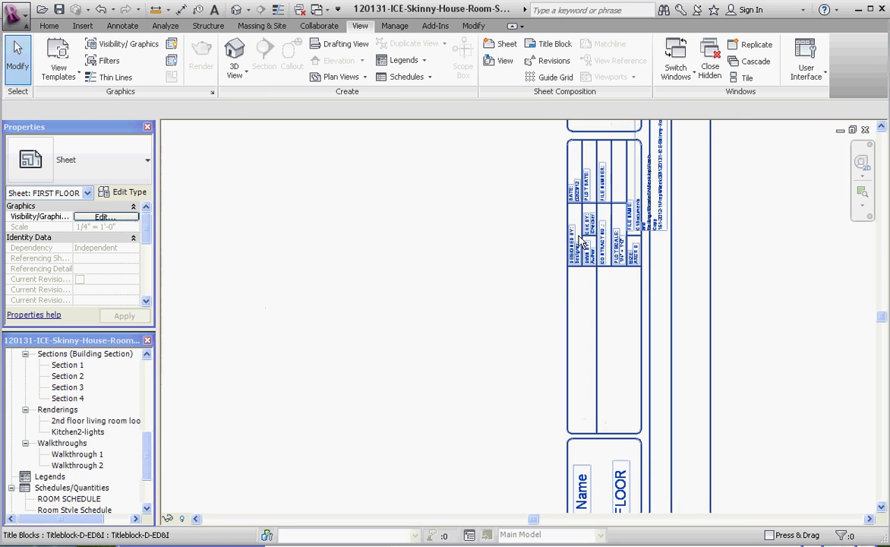
scroll(554, 251, down, 5)
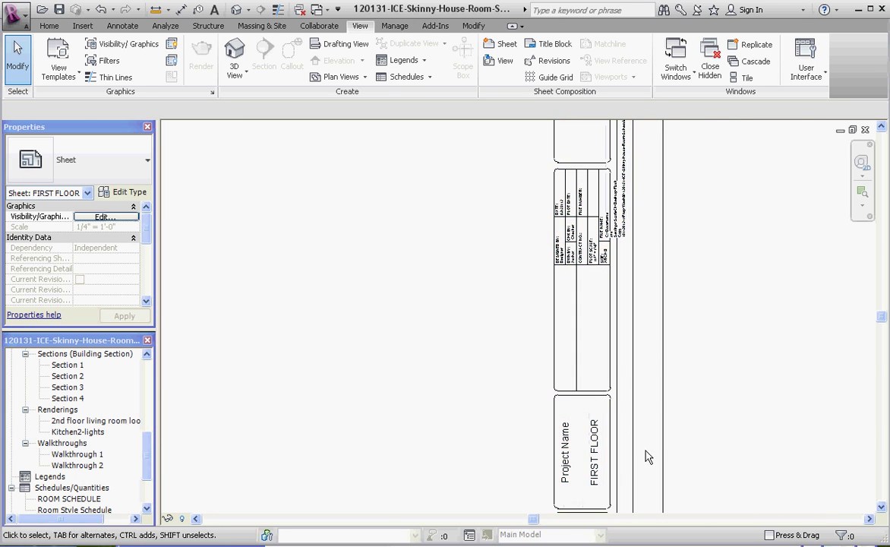
scroll(600, 498, up, 1)
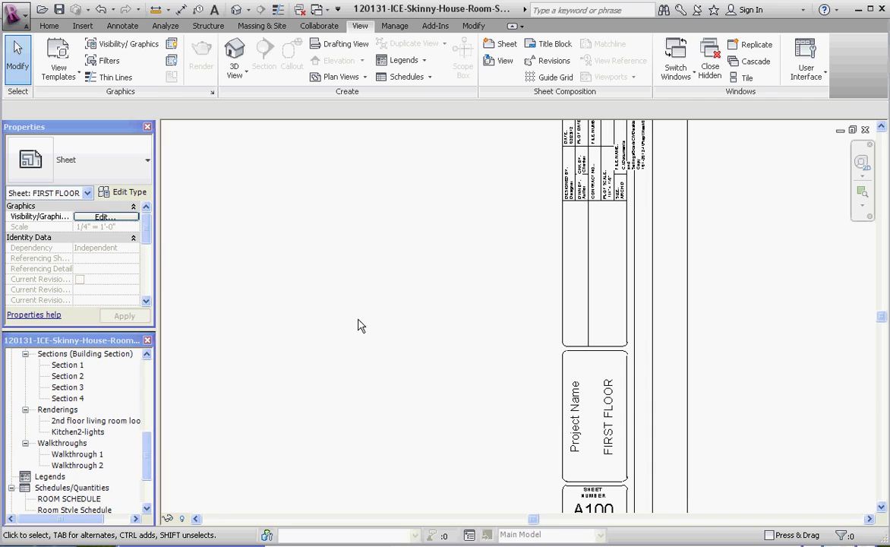
click(147, 232)
drag(147, 231, 143, 265)
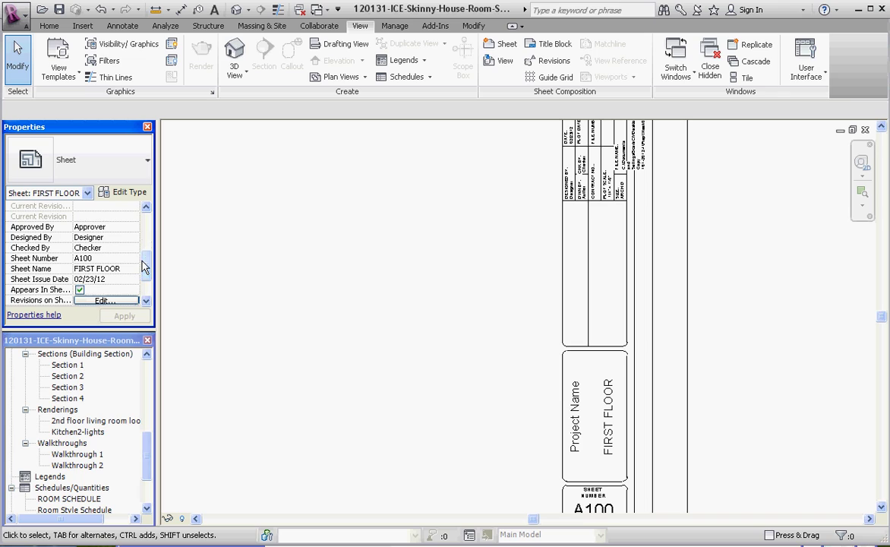
click(114, 226)
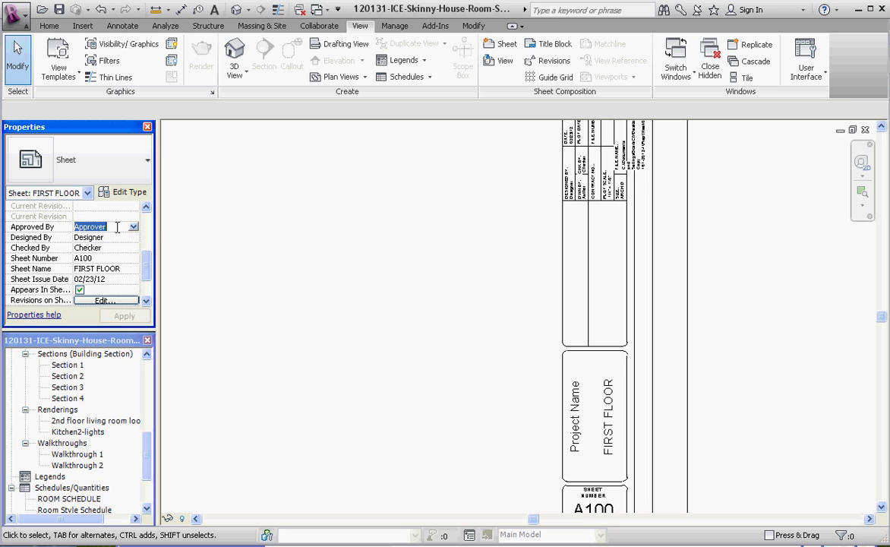
text(CSS)
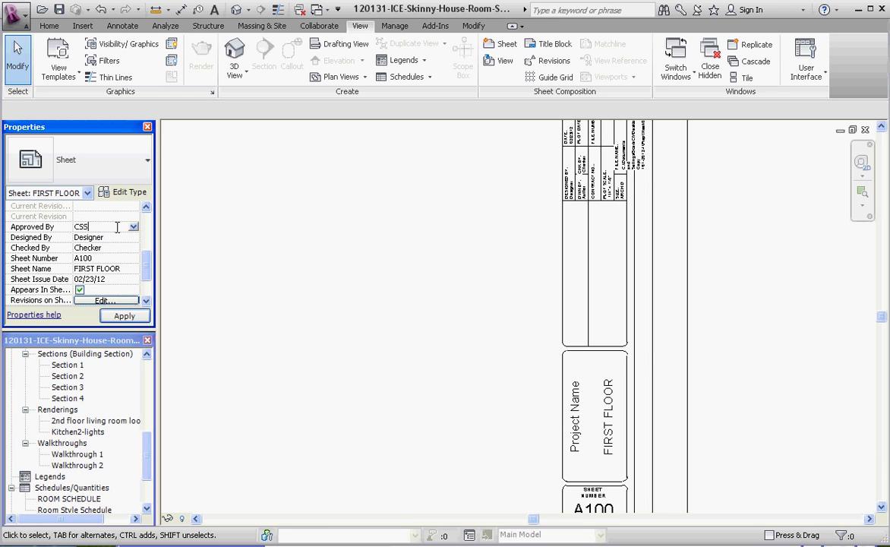
click(126, 237)
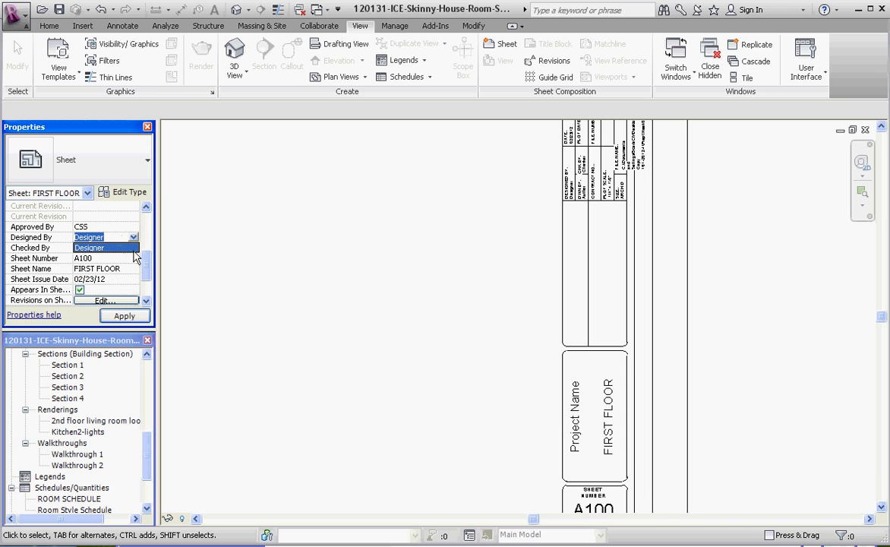
Enter initials for Designed By, Checked By and Drawn By, and apply them
key(Return)
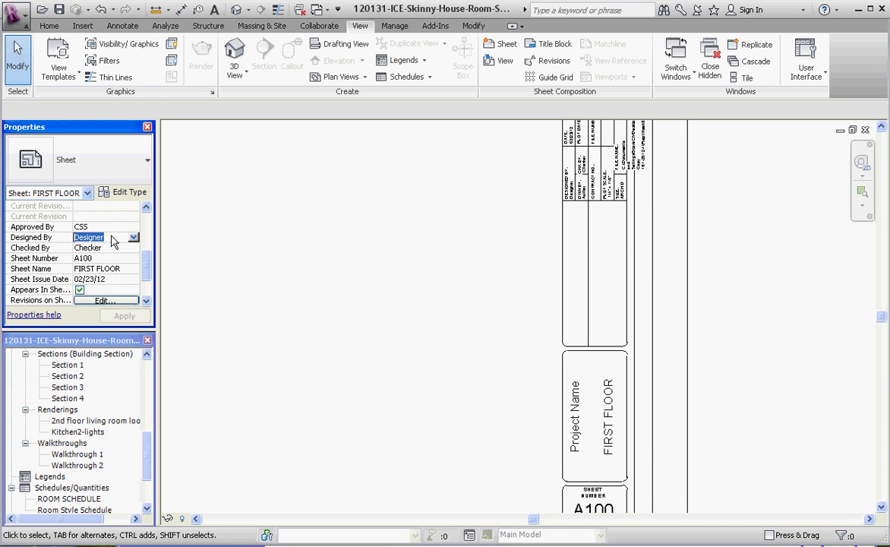
text(YOU)
click(113, 253)
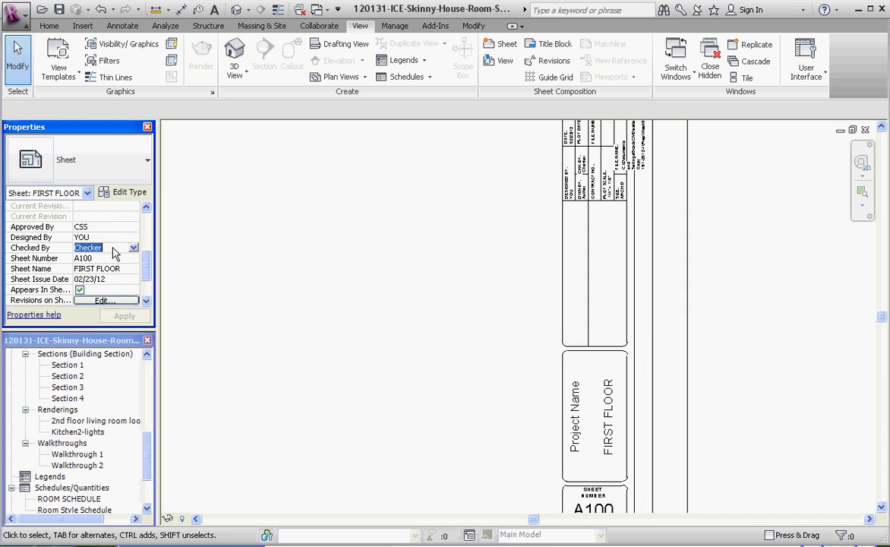
text(MEE)
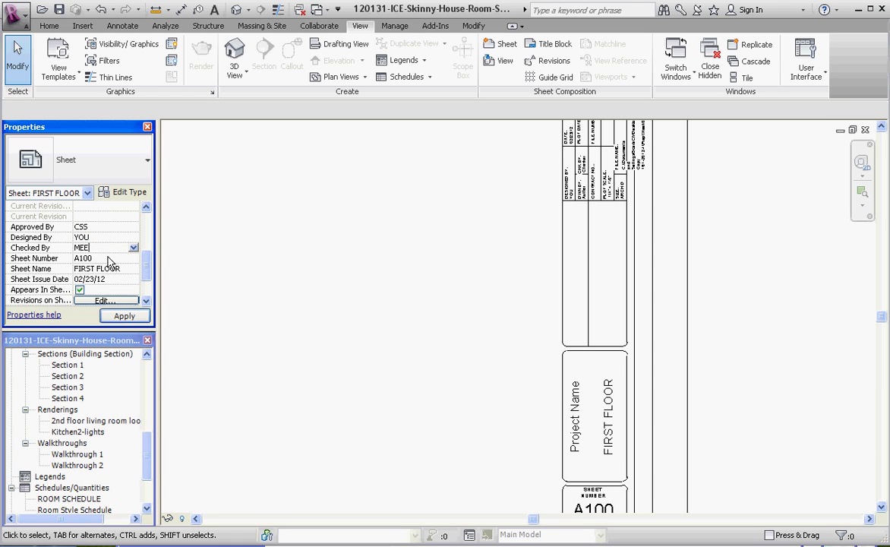
click(149, 280)
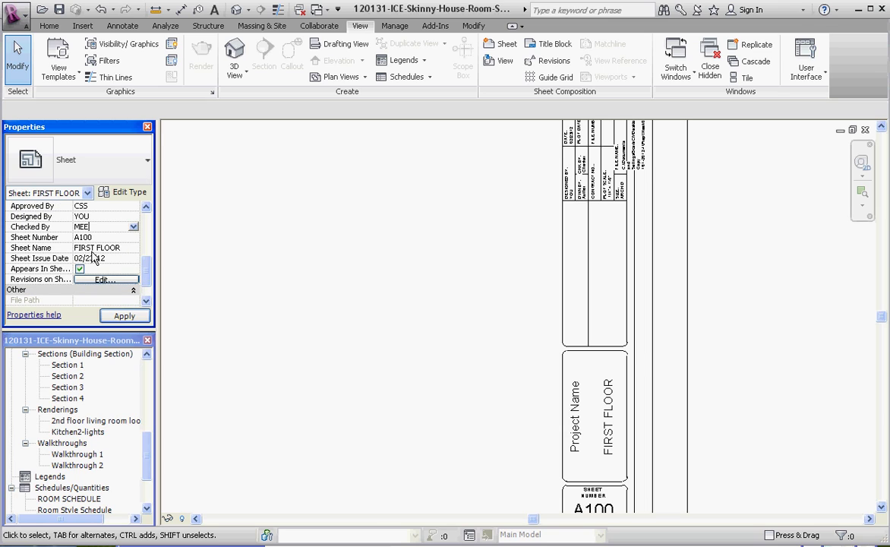
scroll(147, 284, down, 1)
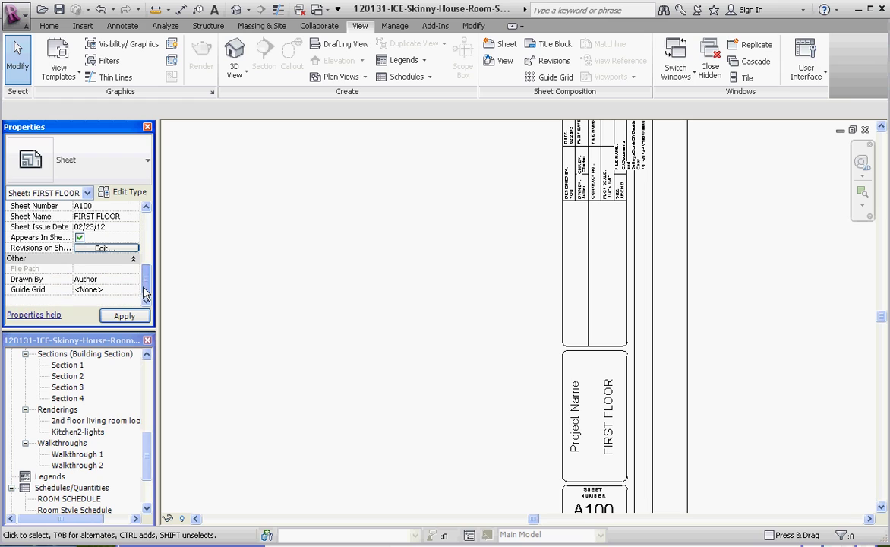
click(110, 282)
text(CSS)
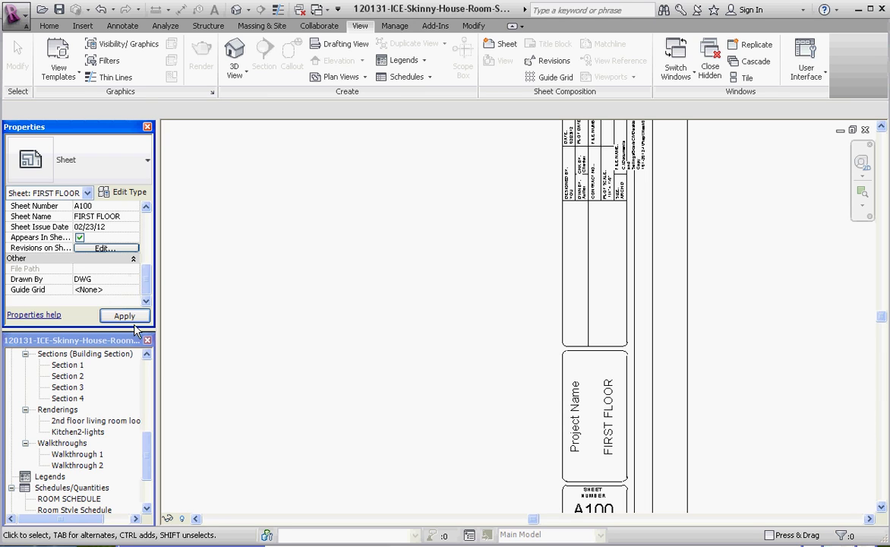
click(128, 317)
scroll(552, 195, up, 3)
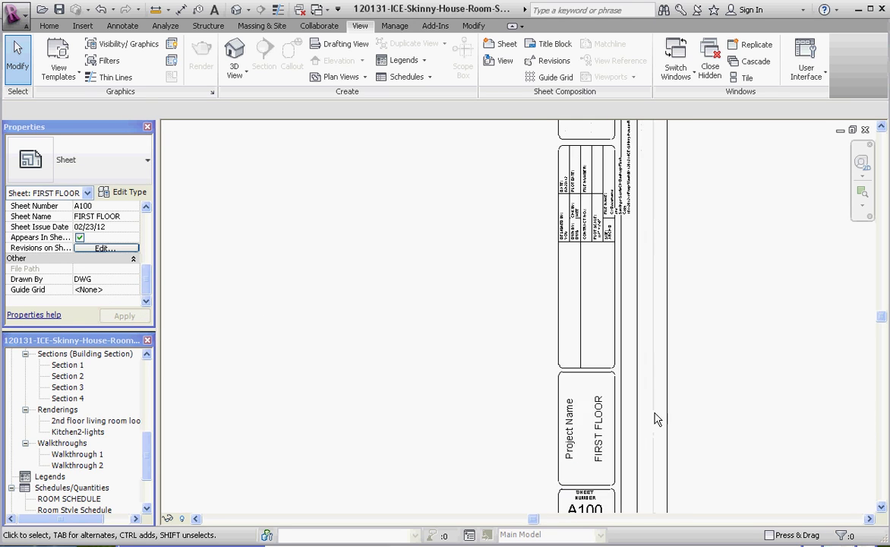
scroll(551, 194, up, 2)
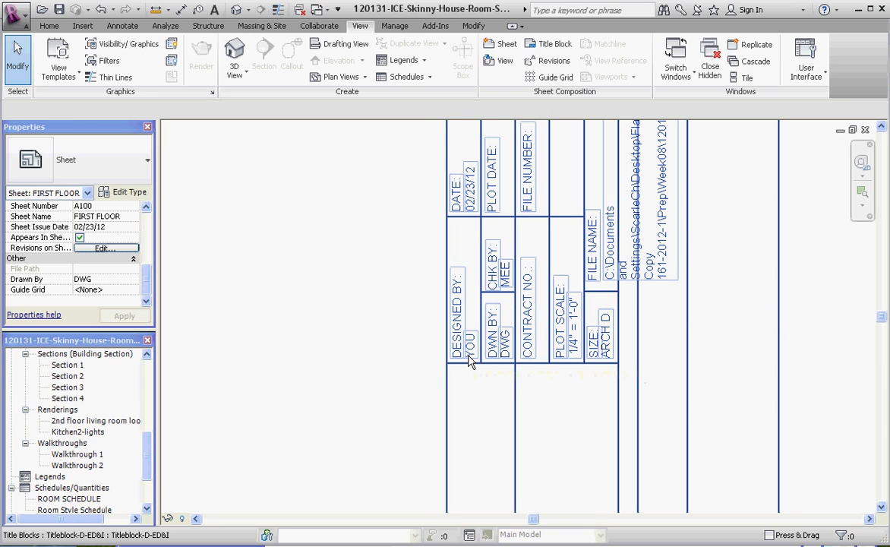
scroll(546, 387, down, 2)
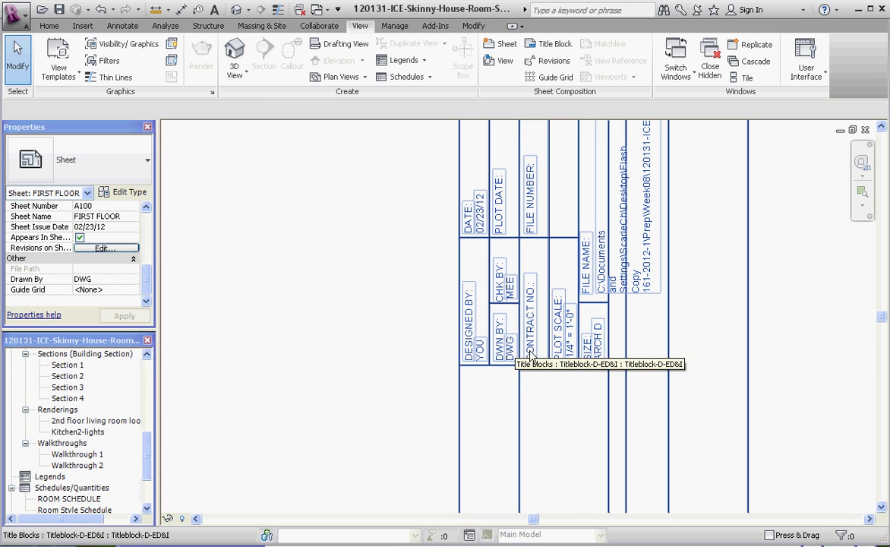
scroll(585, 363, right, 1)
scroll(582, 359, up, 3)
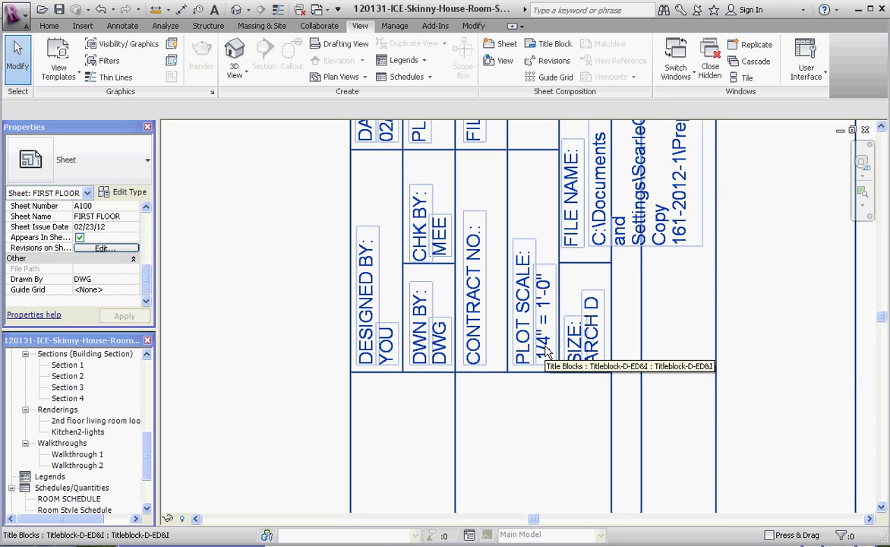
scroll(547, 352, down, 4)
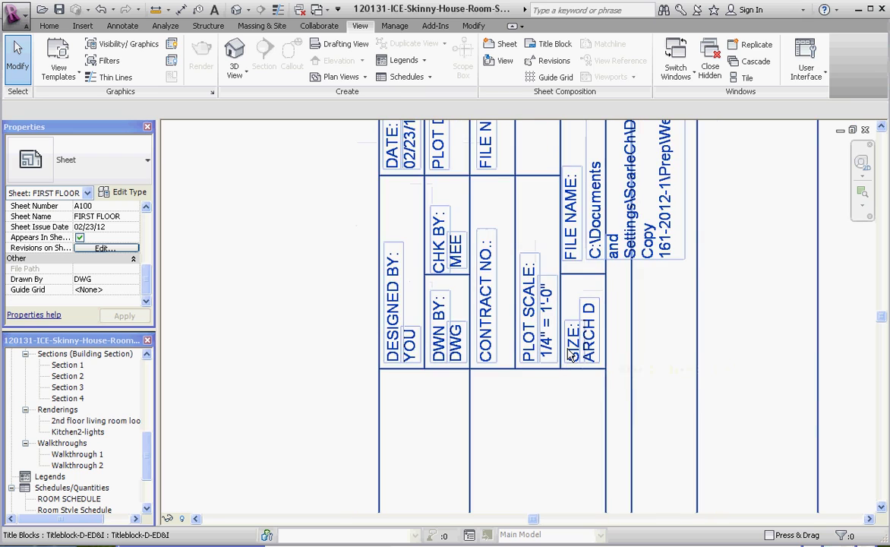
scroll(571, 357, up, 4)
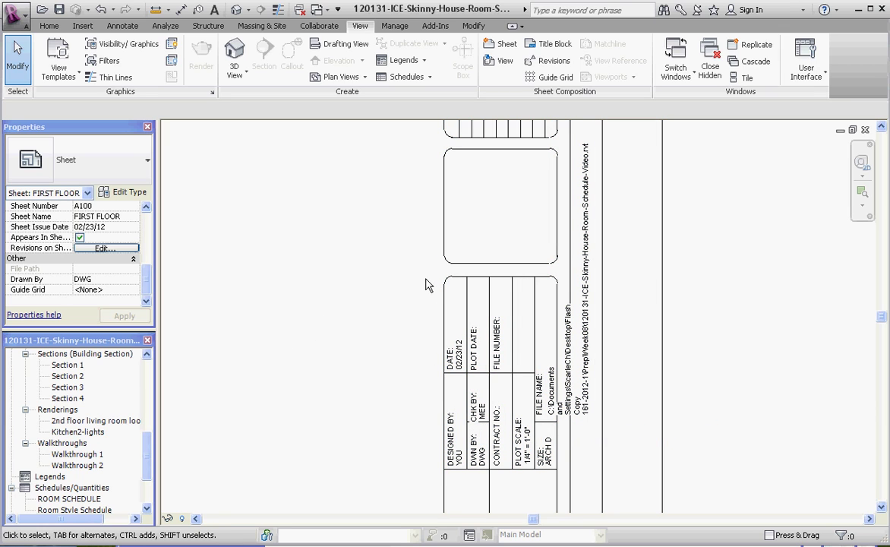
scroll(630, 312, down, 5)
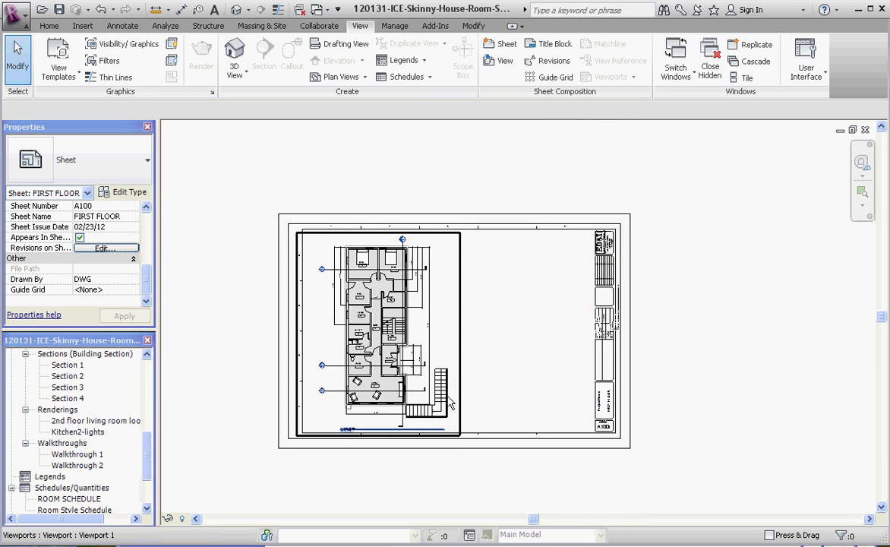
Drag ROOM SCHEDULE from Schedules/Quantities onto the sheet, right of the floor plan
scroll(450, 404, up, 1)
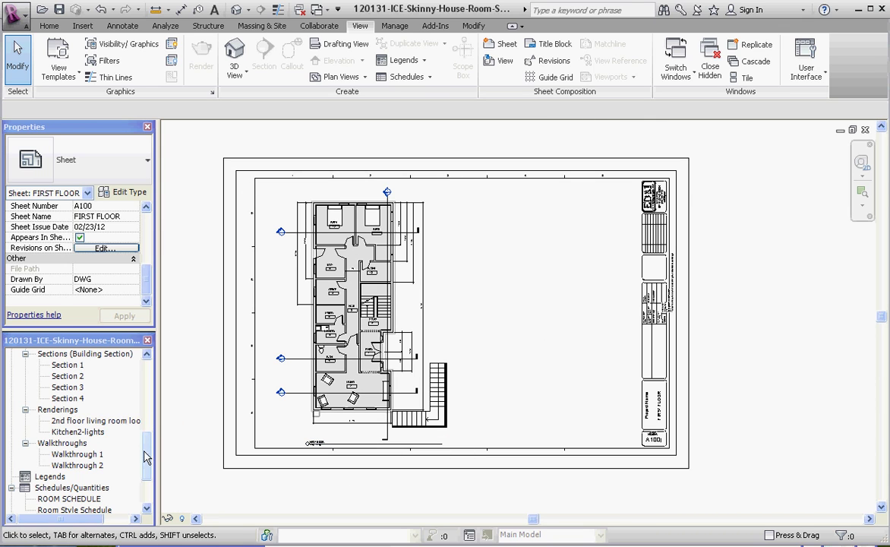
drag(146, 459, 147, 478)
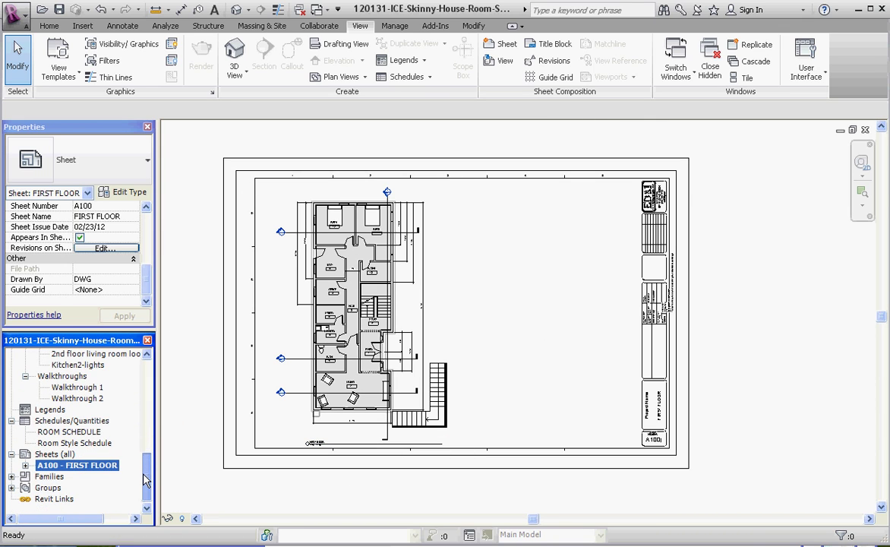
click(68, 431)
drag(465, 339, 499, 245)
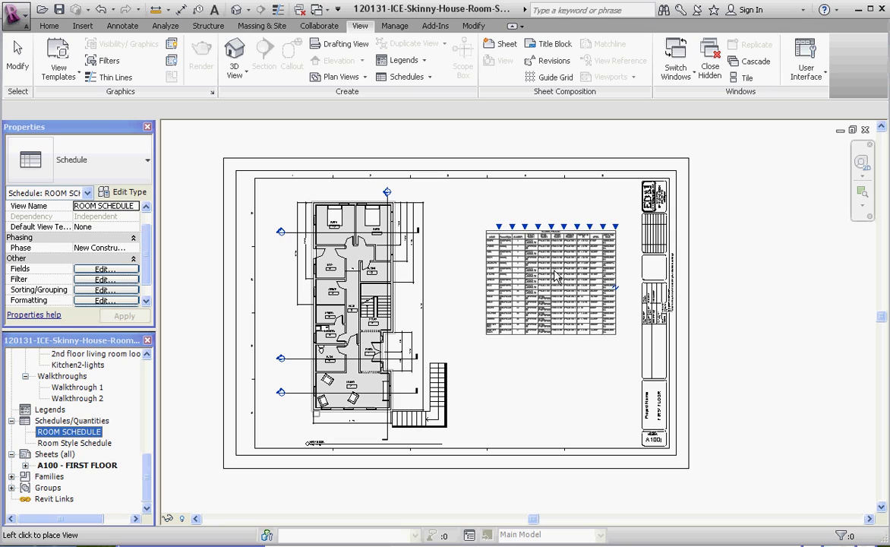
click(550, 255)
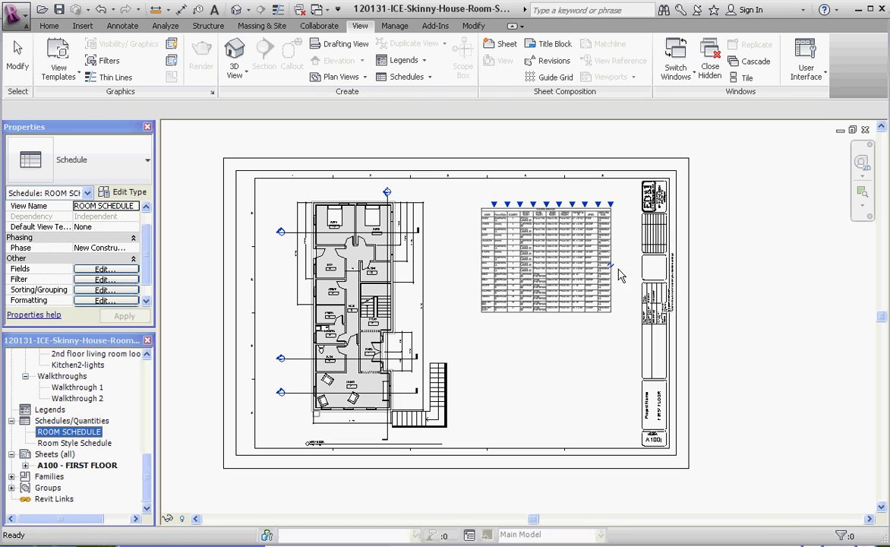